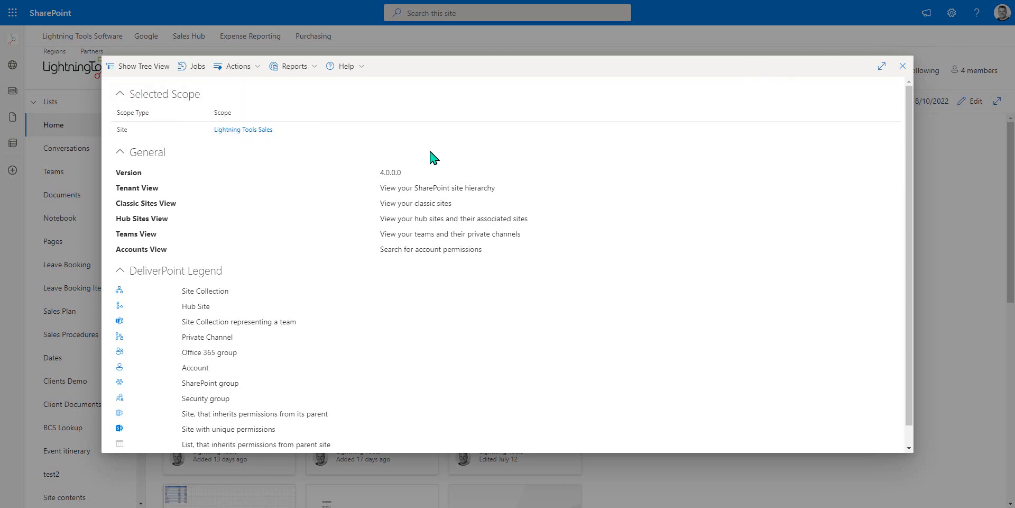
Step: Show the tree view, widen its pane and switch it to Teams View
click(151, 67)
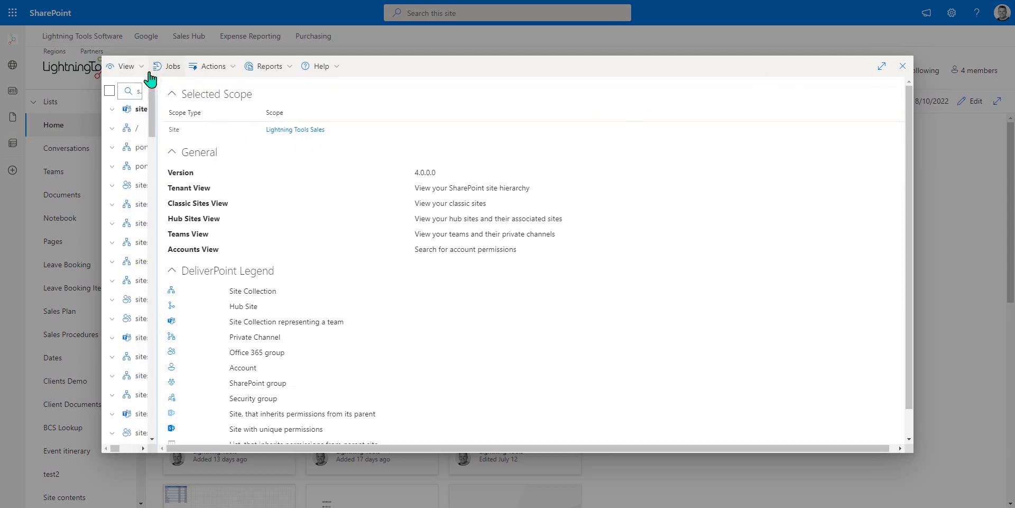
drag(177, 191, 264, 199)
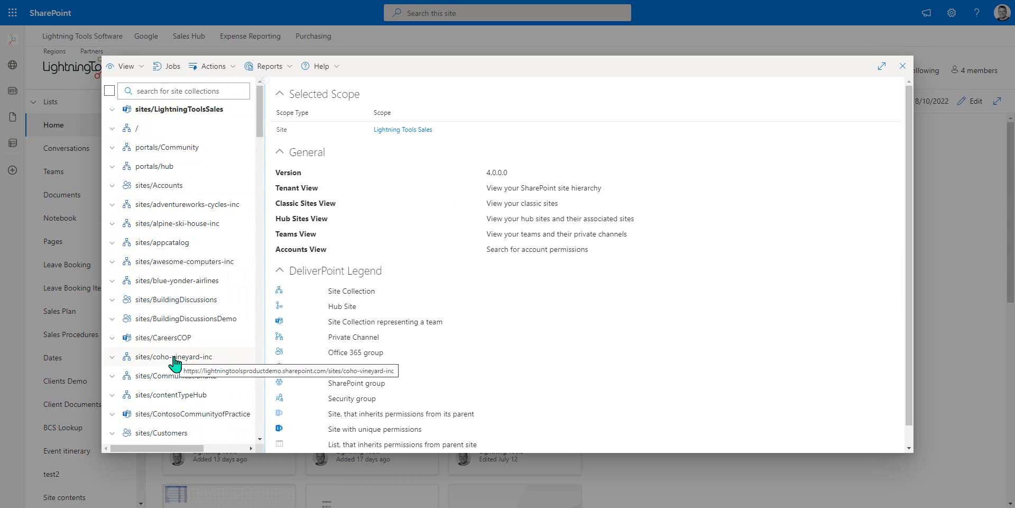
click(141, 66)
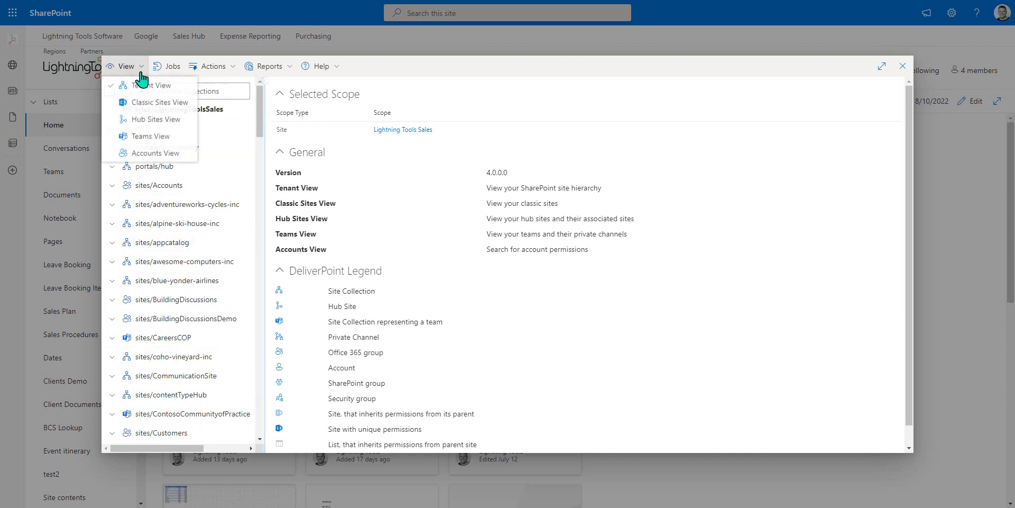
click(159, 136)
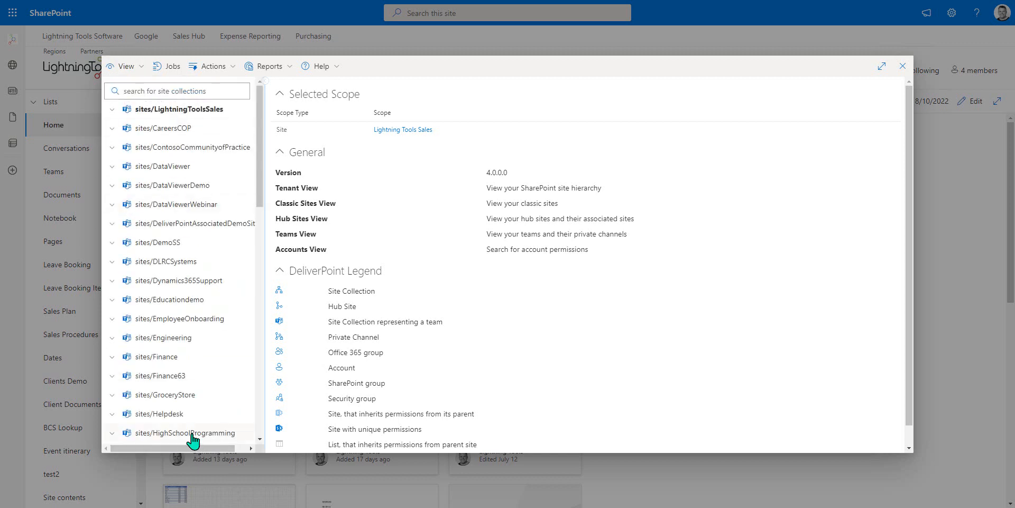
Step: Switch the tree to Accounts View, search for users matching "dem" and select Demo User4
click(136, 66)
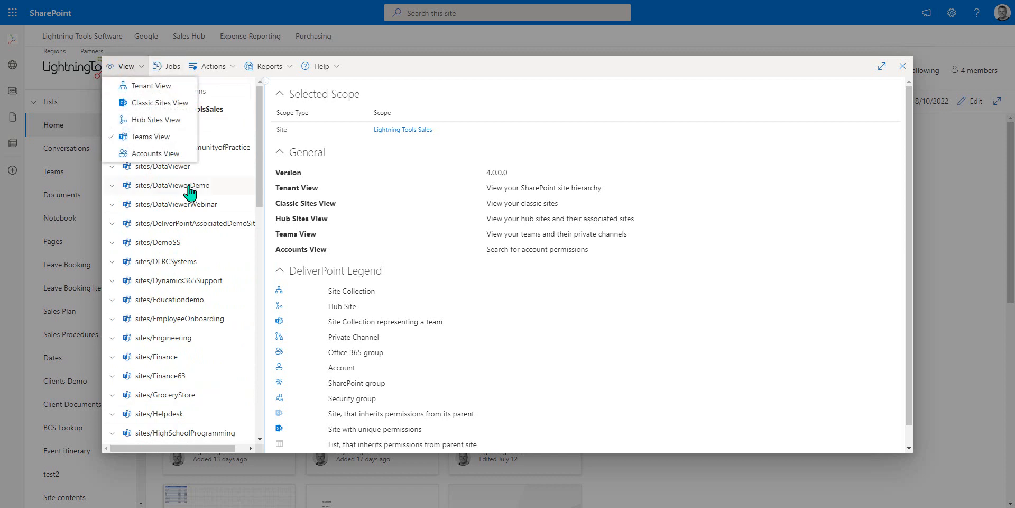
click(168, 152)
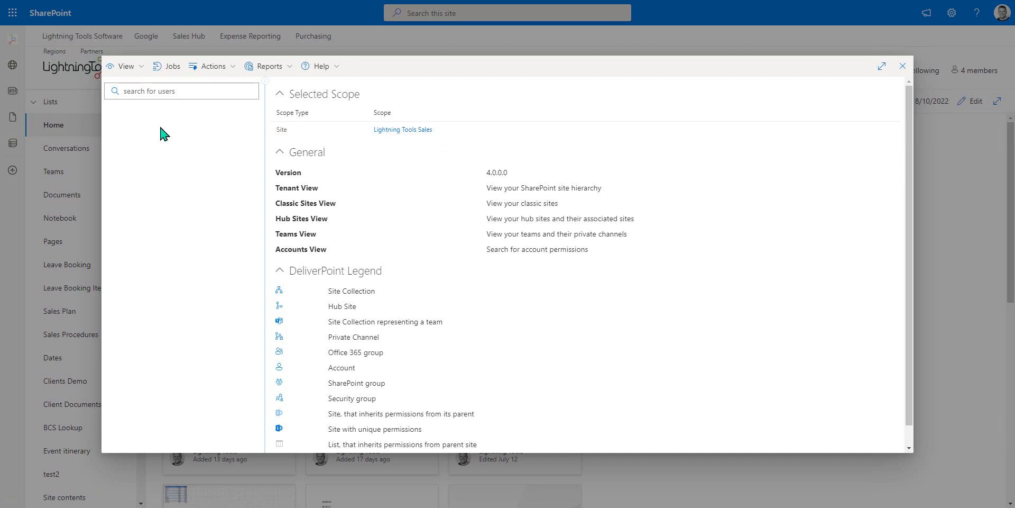
click(190, 93)
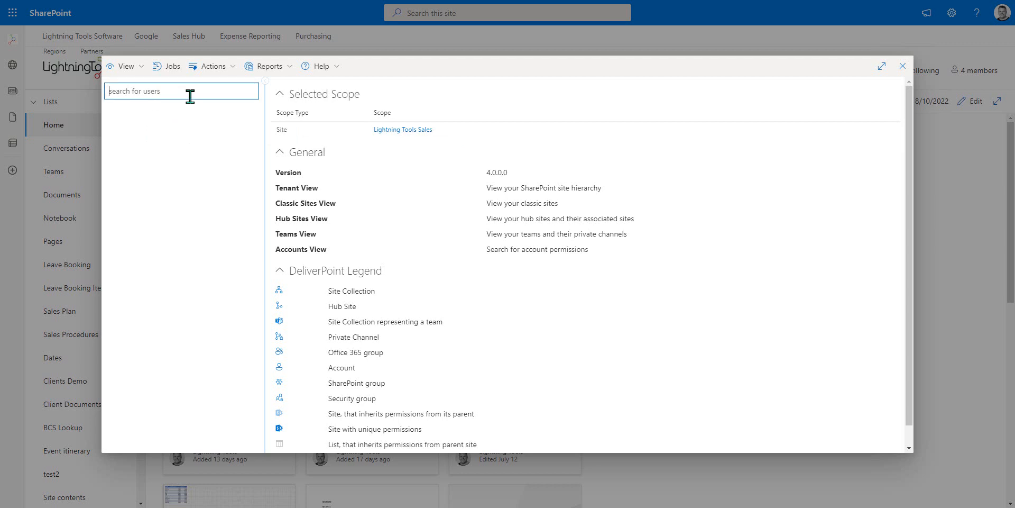
text(dem ouser)
key(BackSpace)
key(BackSpace)
key(BackSpace)
key(BackSpace)
key(BackSpace)
key(BackSpace)
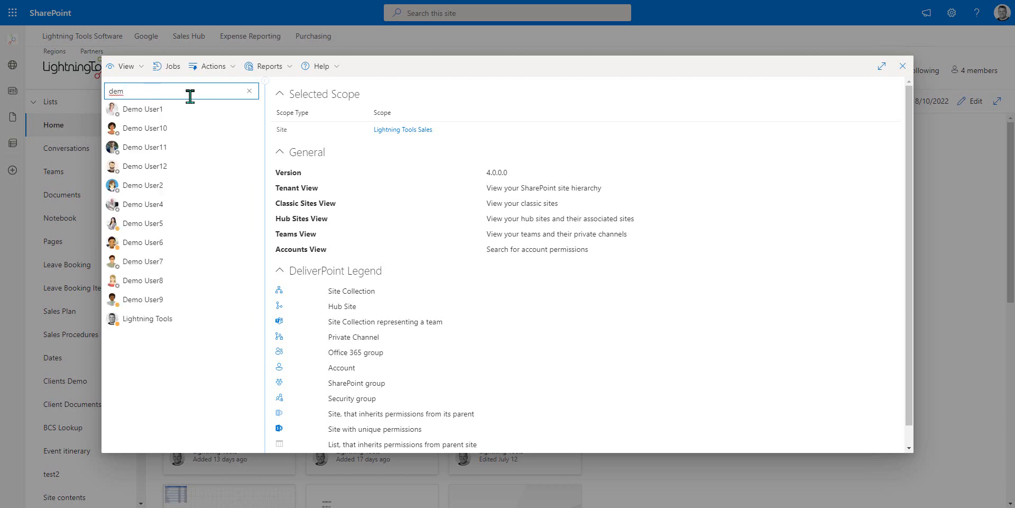
click(143, 204)
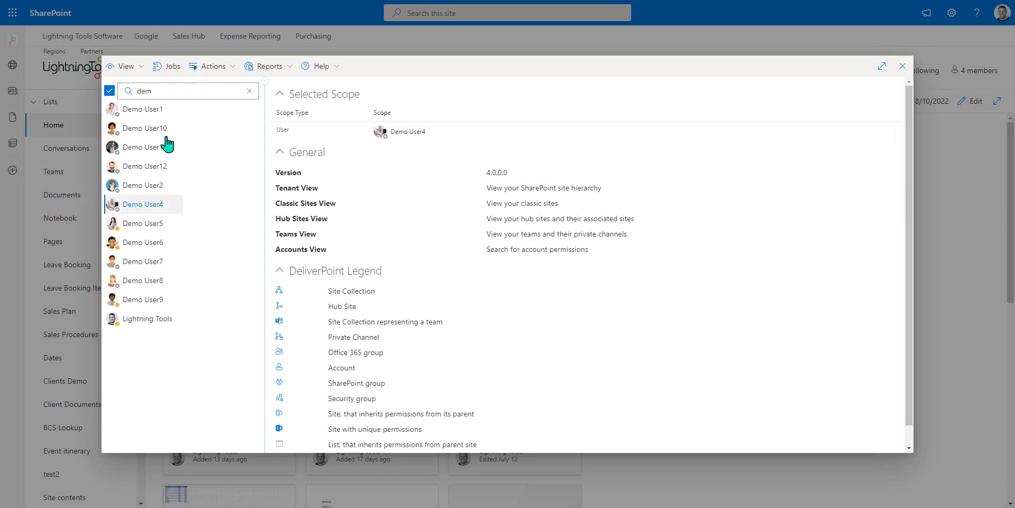
Step: Run the Unique Permissions report for Demo User4 and expand its Account Membership section
click(290, 69)
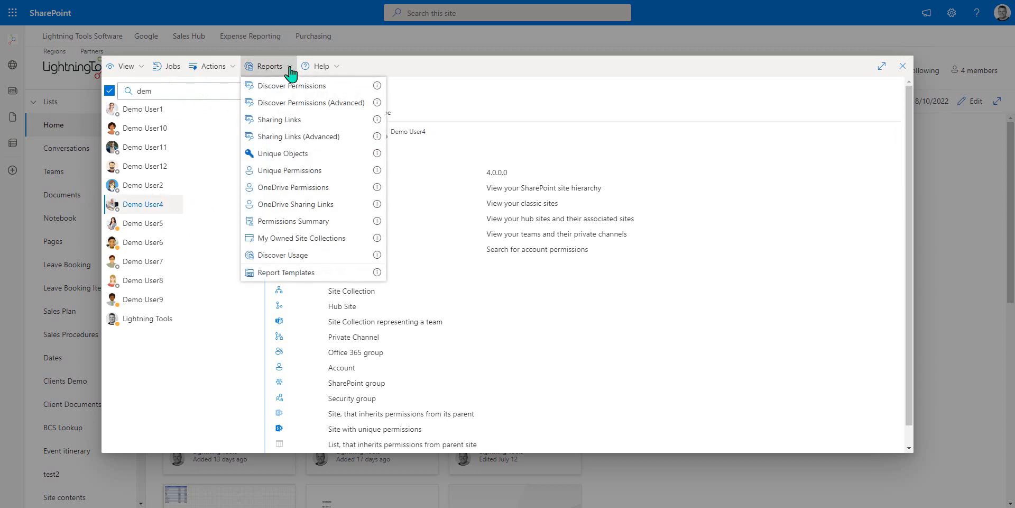
click(319, 171)
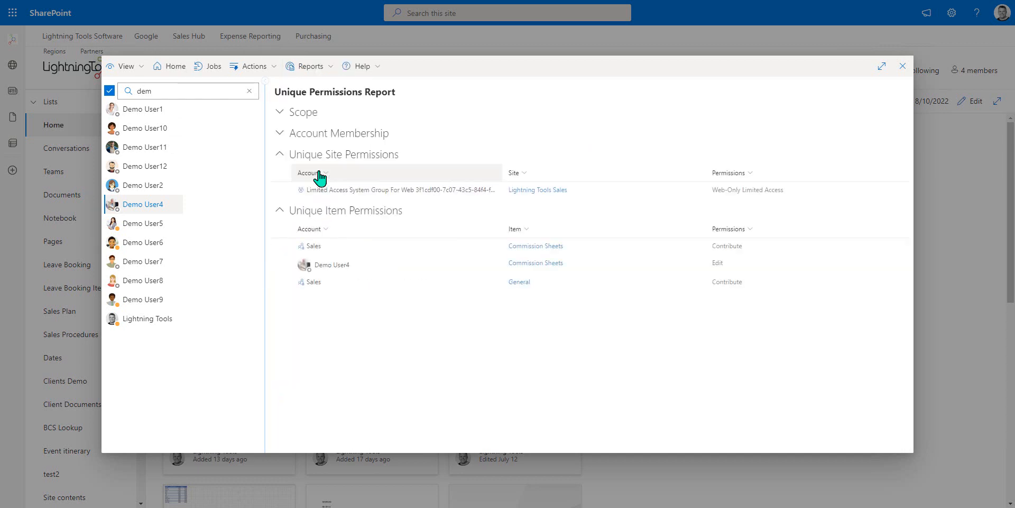
click(285, 135)
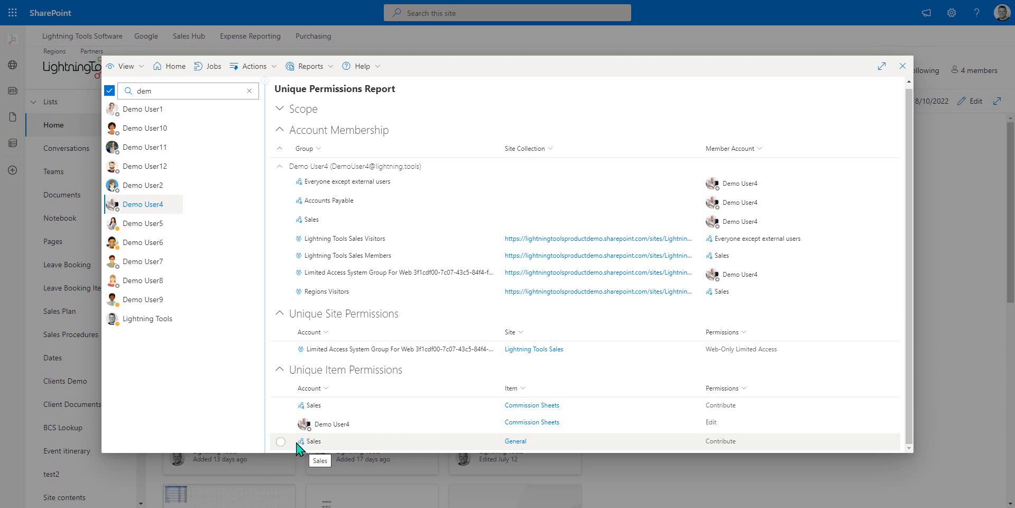
Step: Select Demo User4's direct Edit permission on Commission Sheets and start a Delete Permissions operation for it
click(281, 422)
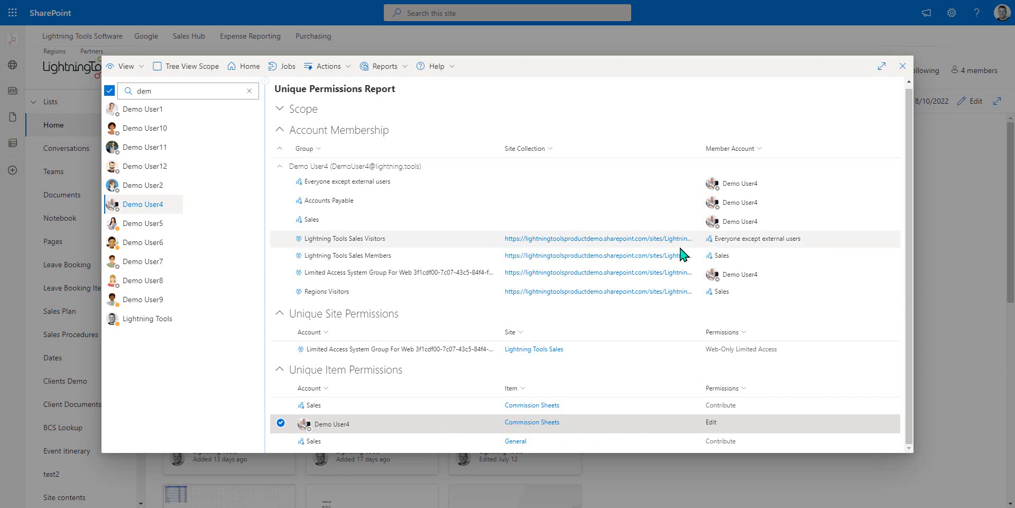
click(335, 67)
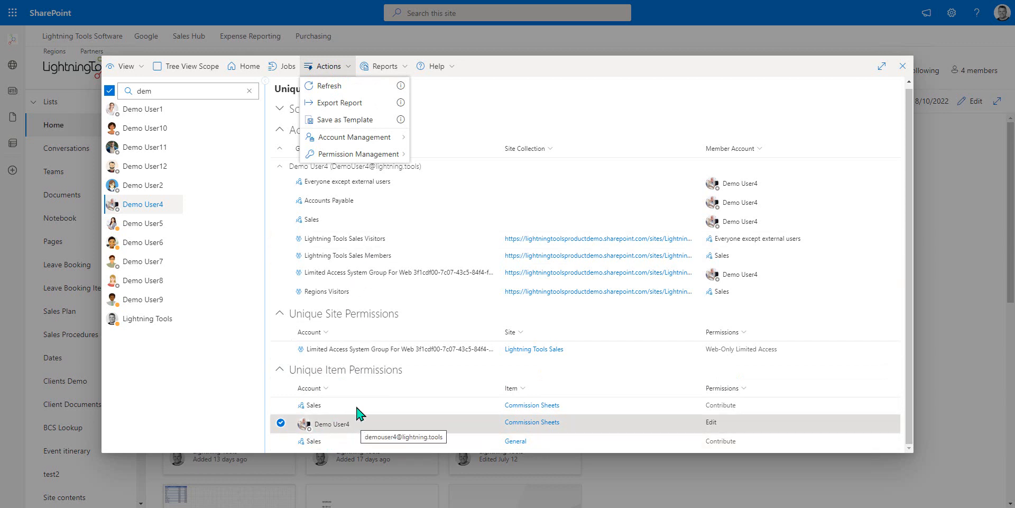
mouse_move(334, 143)
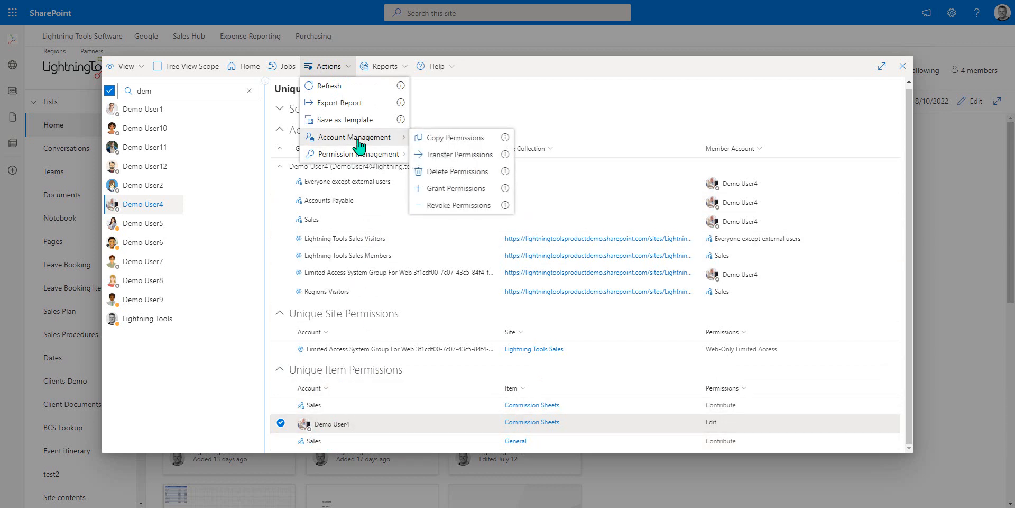
click(456, 181)
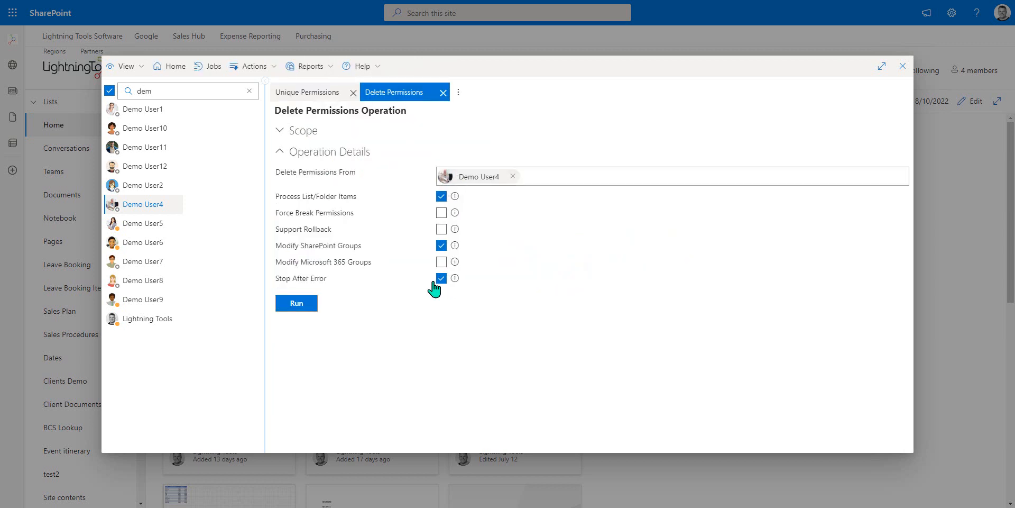
Step: Disable Modify SharePoint Groups, enable Support Rollback and run the Delete Permissions operation for Demo User4
click(441, 245)
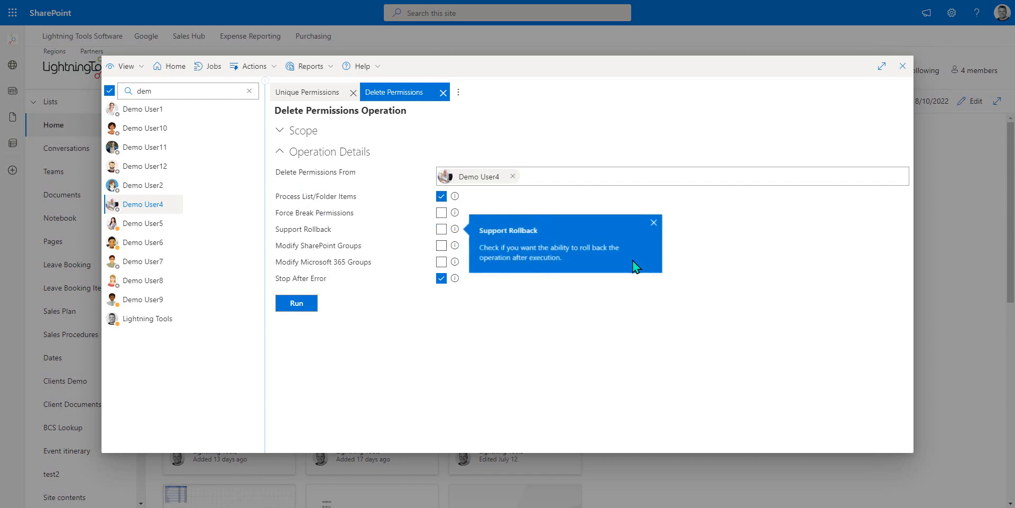
click(441, 229)
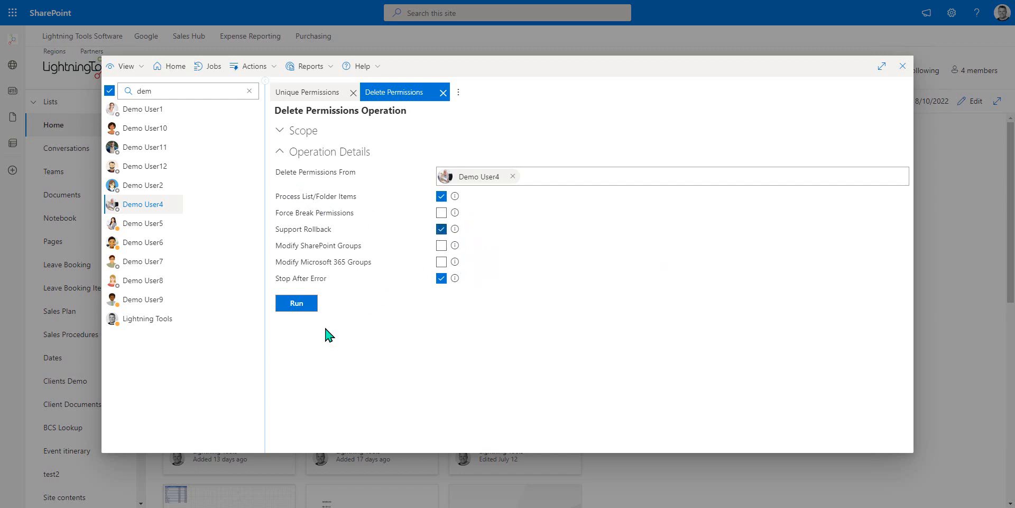
click(305, 308)
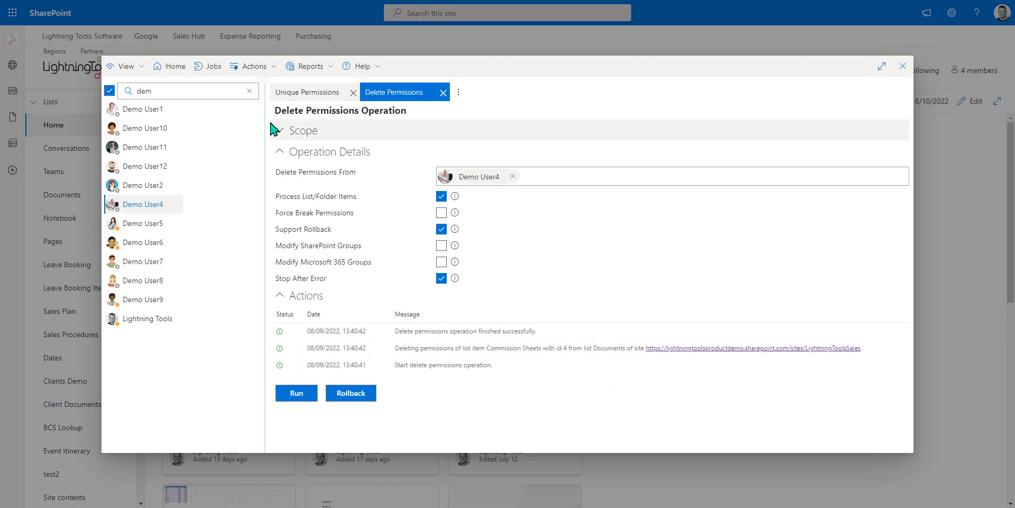
Step: Refresh the Unique Permissions report and close the Delete Permissions operation
click(293, 94)
click(331, 67)
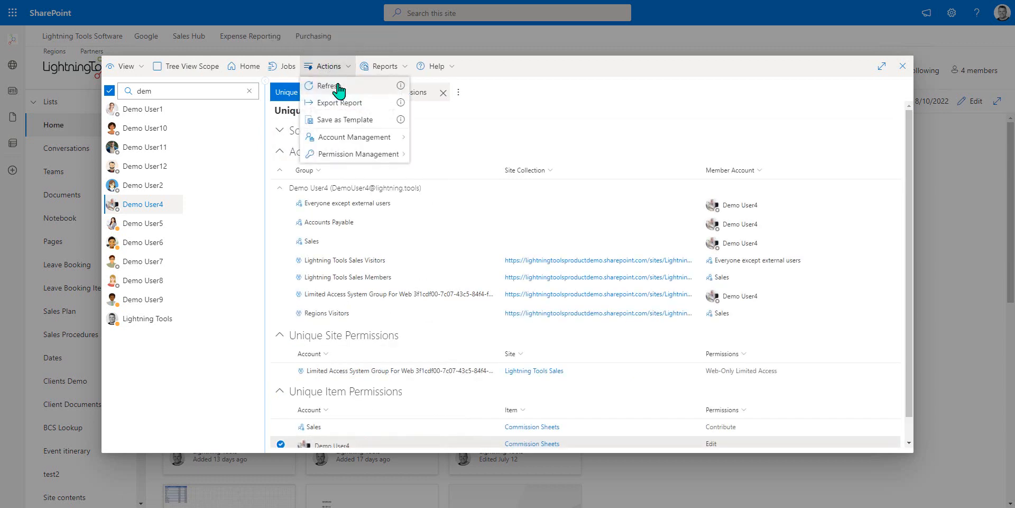
click(337, 87)
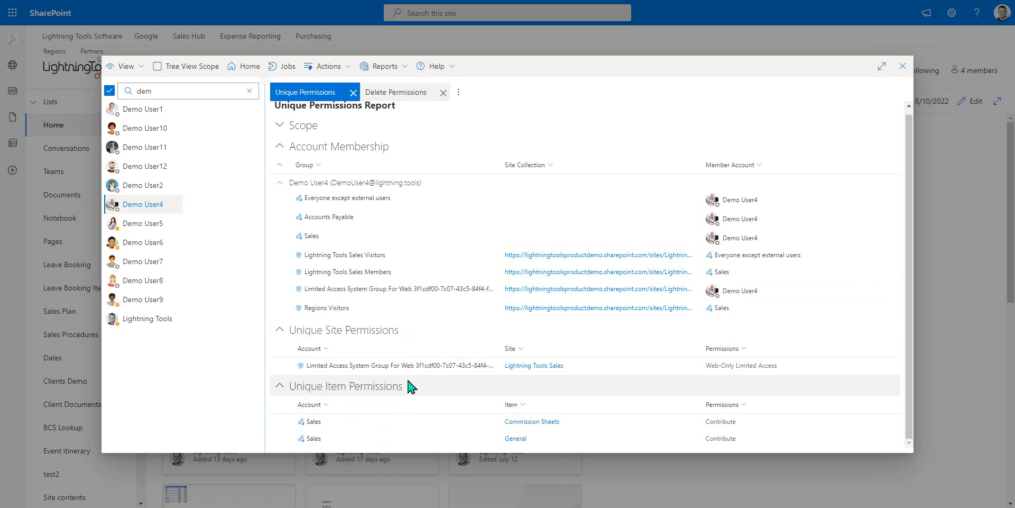
scroll(363, 263, up, 1)
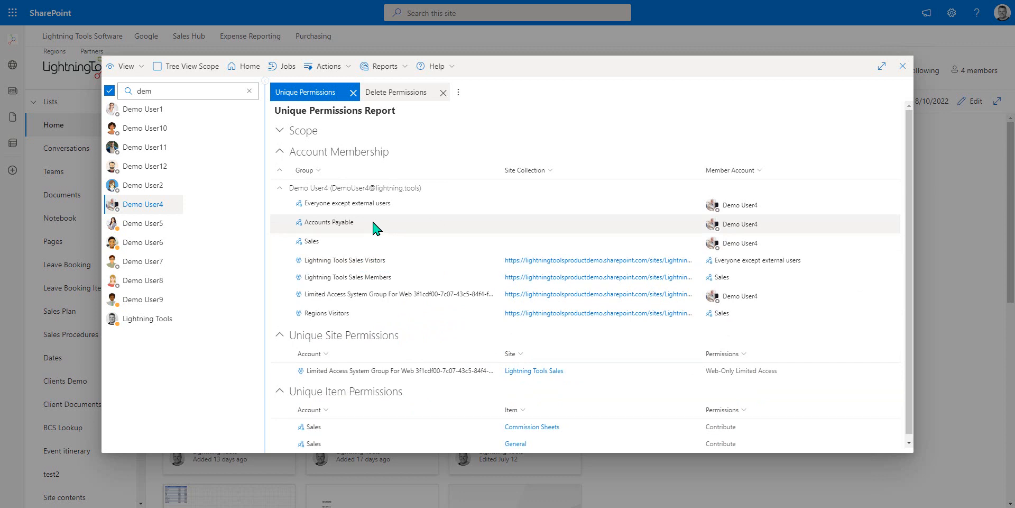
click(443, 93)
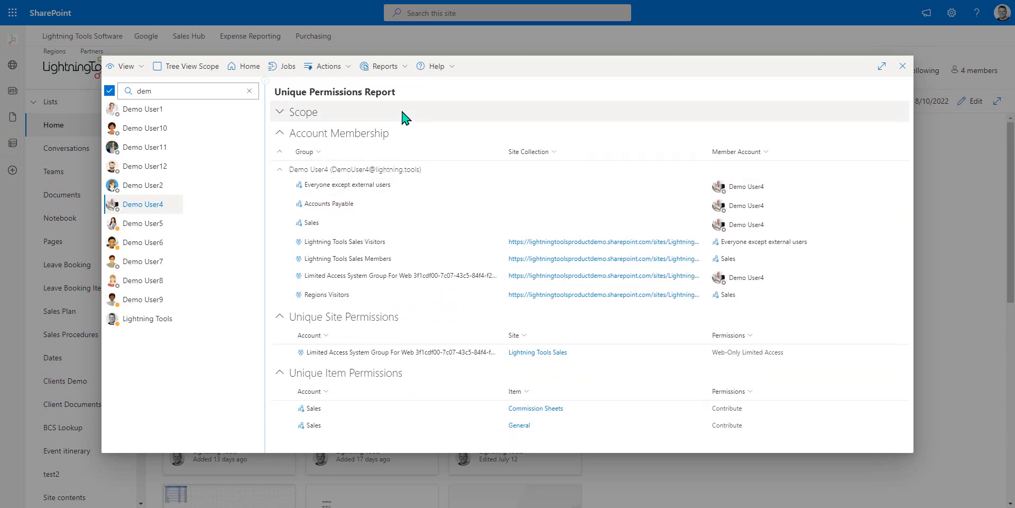
Step: Switch the tree to Tenant View and select both sites/LightningToolsSales and the root site collection
click(127, 67)
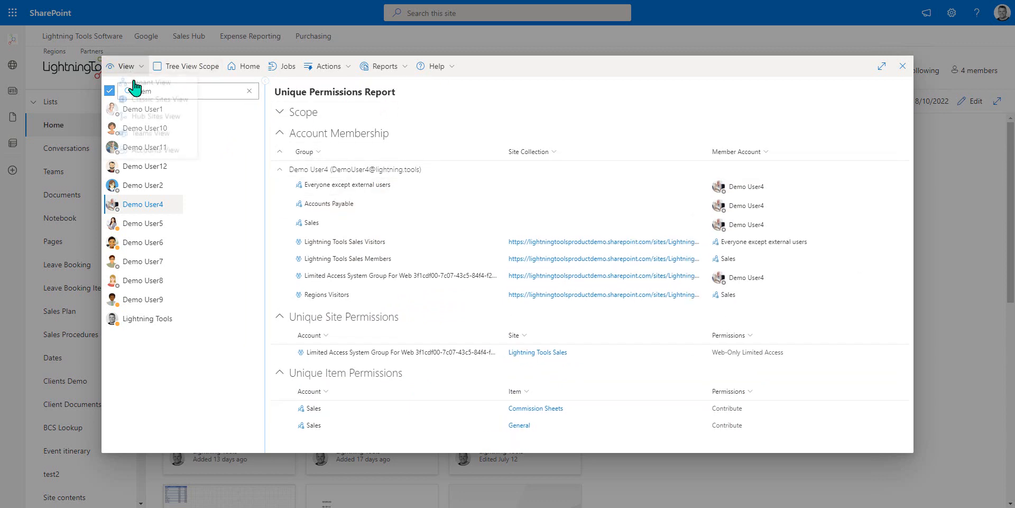
click(141, 94)
click(182, 122)
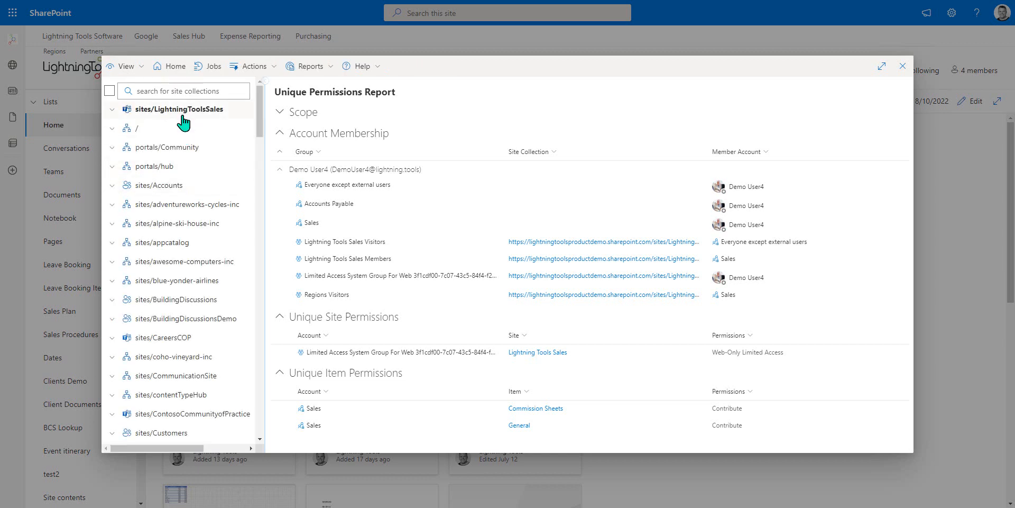
ctrl+click(182, 132)
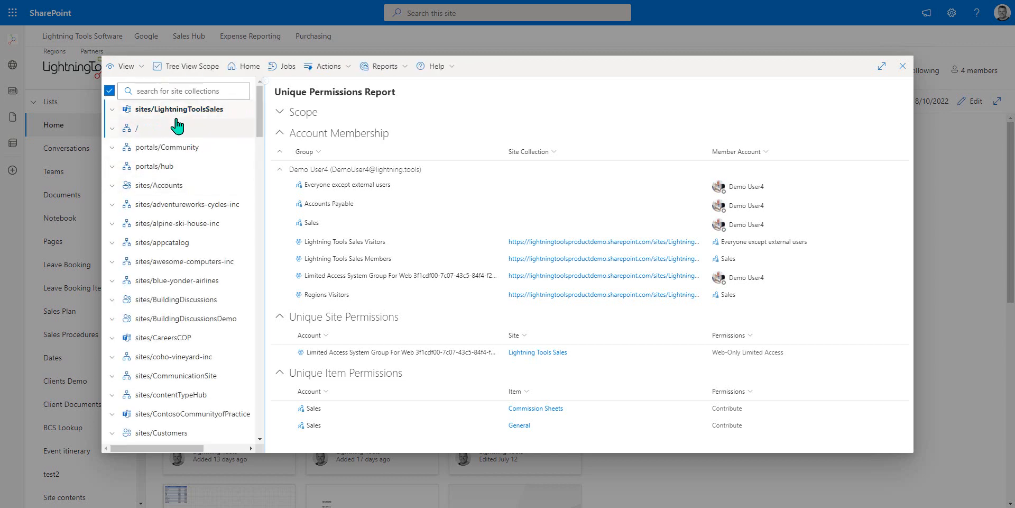
Step: Generate a Unique Permissions report on the selected sites with Demo User4 as target account, and expand its Scope section
click(384, 66)
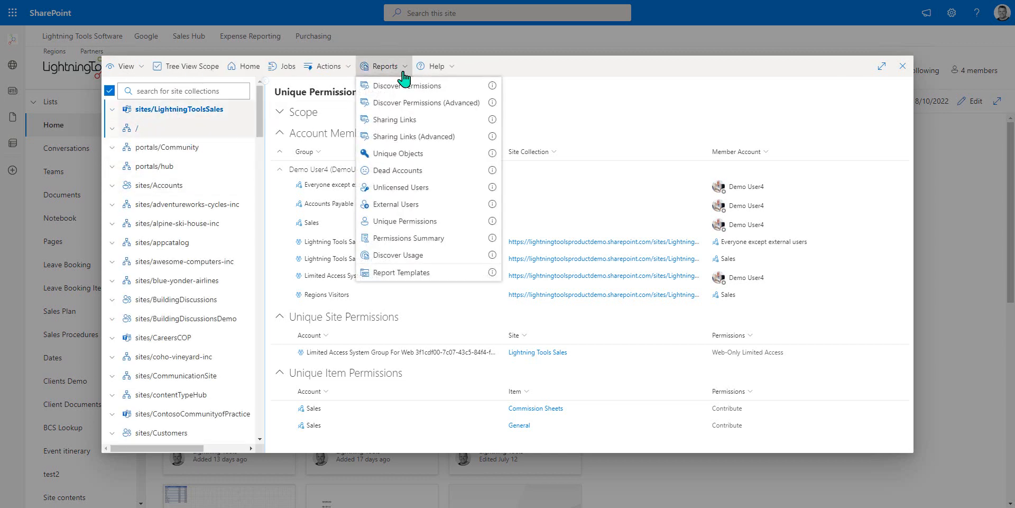
click(417, 222)
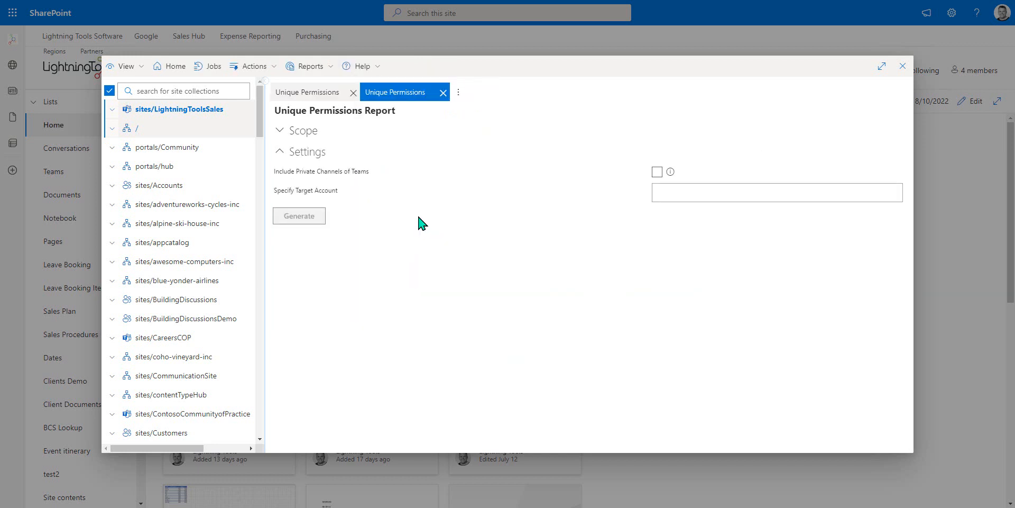
click(755, 186)
text(demo user4)
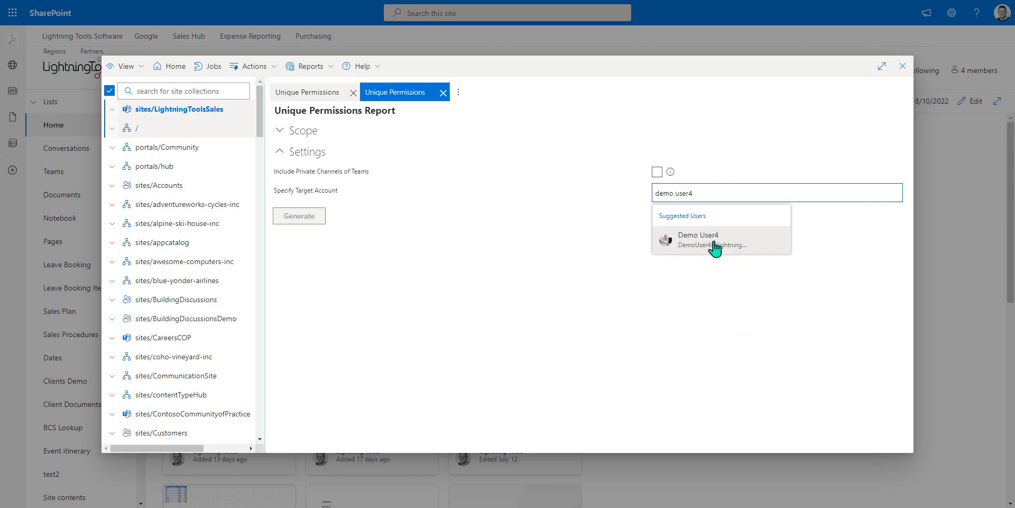
click(714, 246)
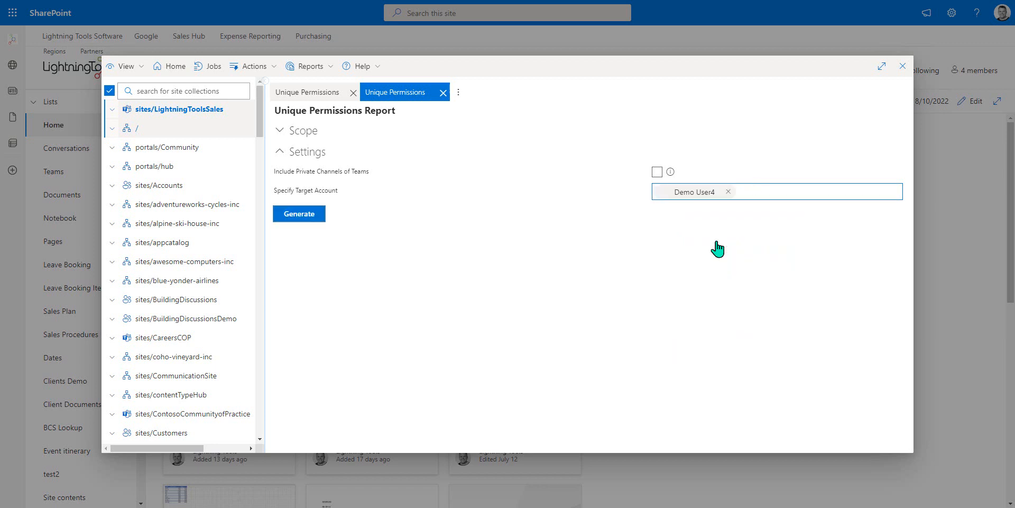
click(300, 216)
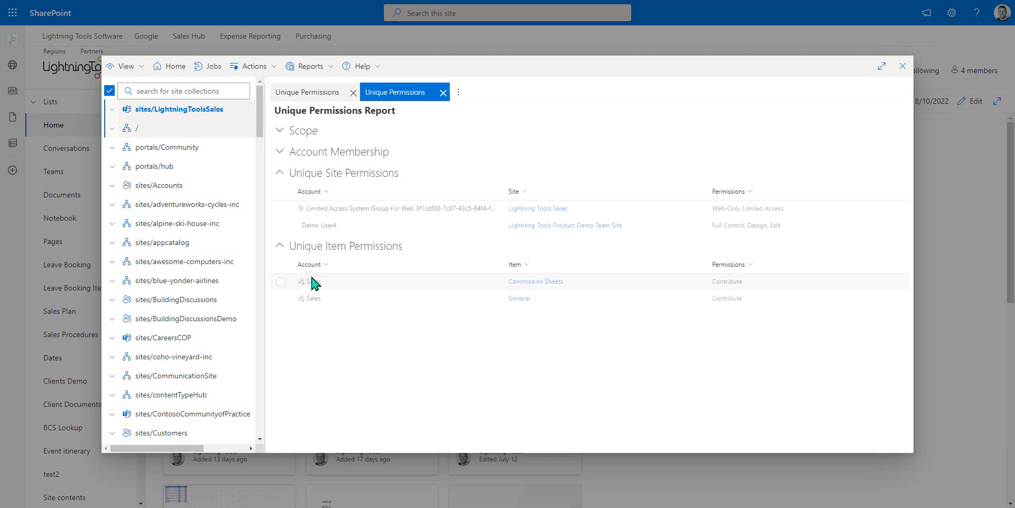
click(284, 133)
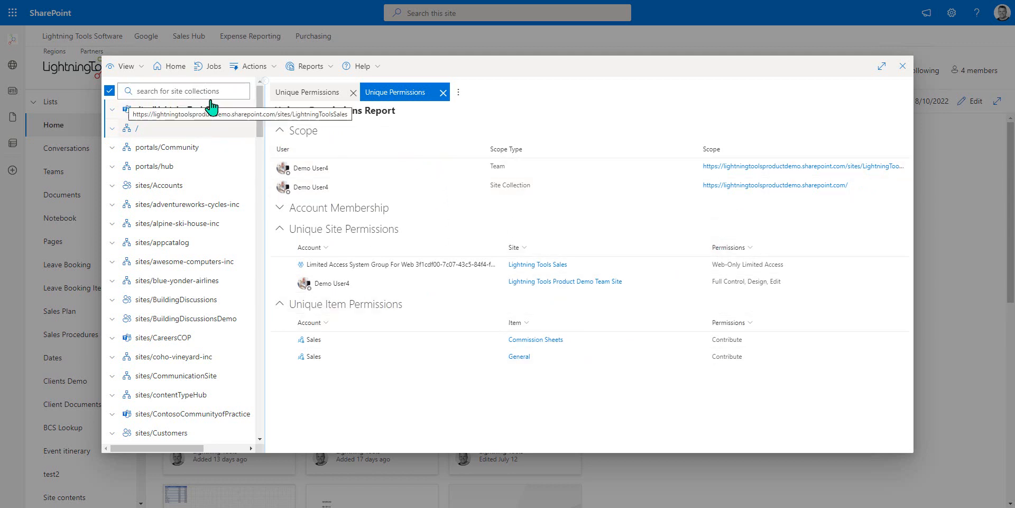
Step: Return the tree to Accounts View and replace the user search term with another user's first name
click(127, 67)
click(156, 153)
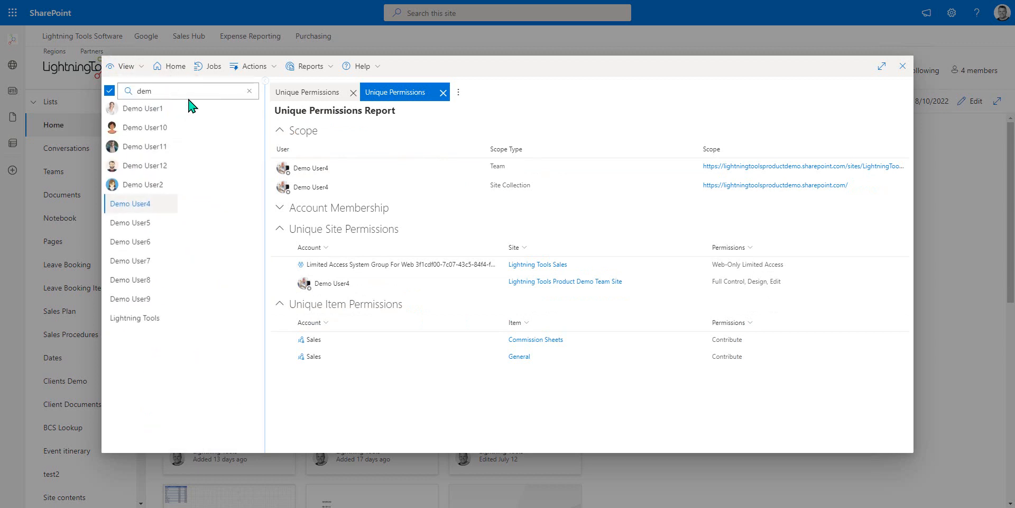
click(190, 91)
key(BackSpace)
key(BackSpace)
key(BackSpace)
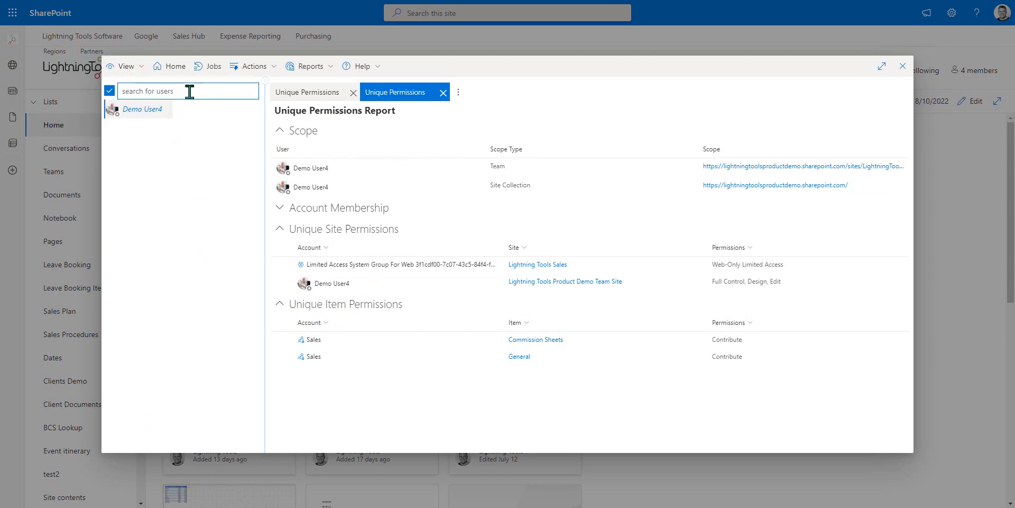
text(sandy)
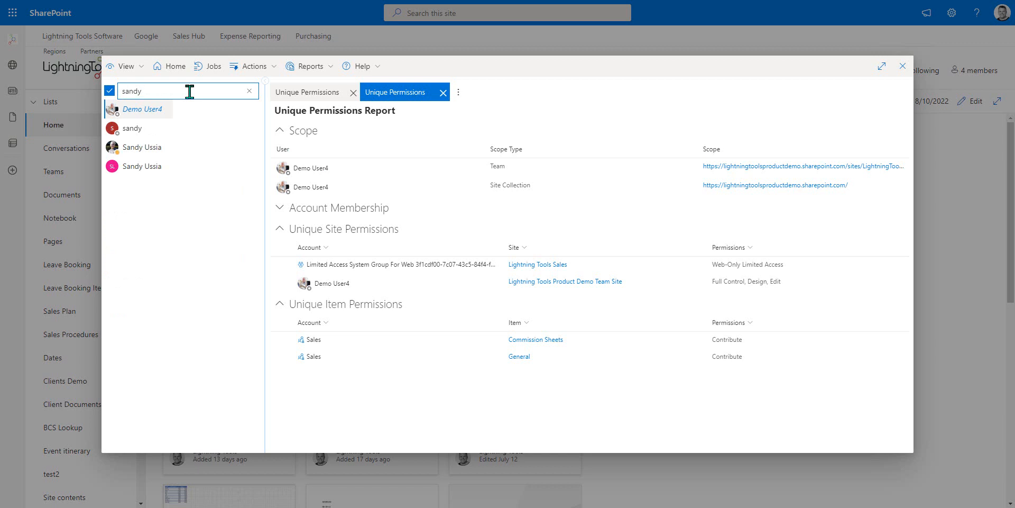
Step: Select only the first of the two same-named accounts, removing Demo User4 from the selection, and generate a OneDrive Permissions report
click(155, 150)
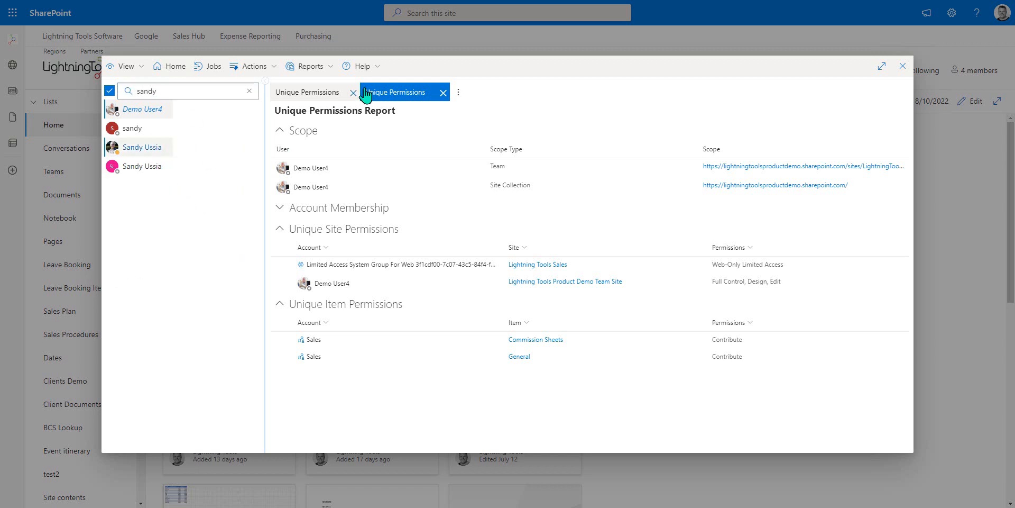
click(311, 68)
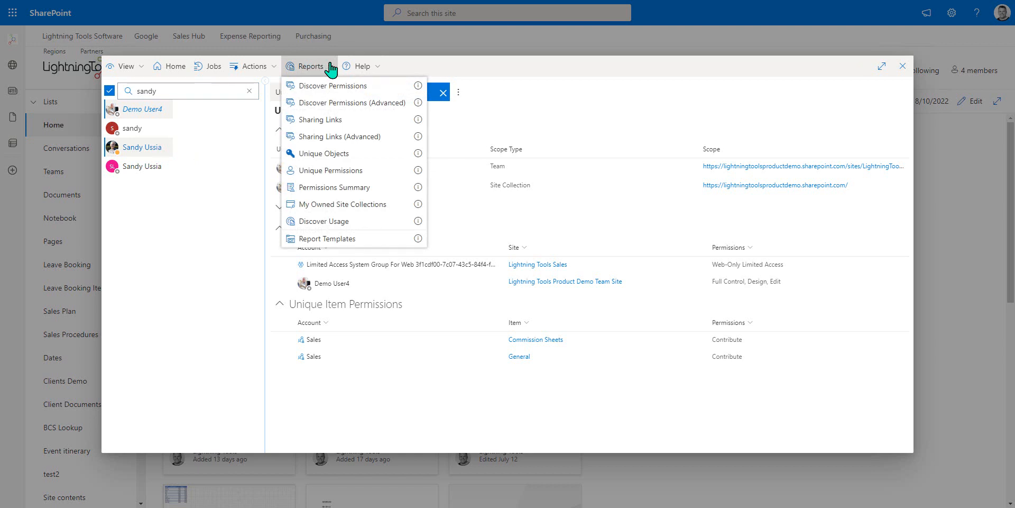
click(154, 116)
click(317, 67)
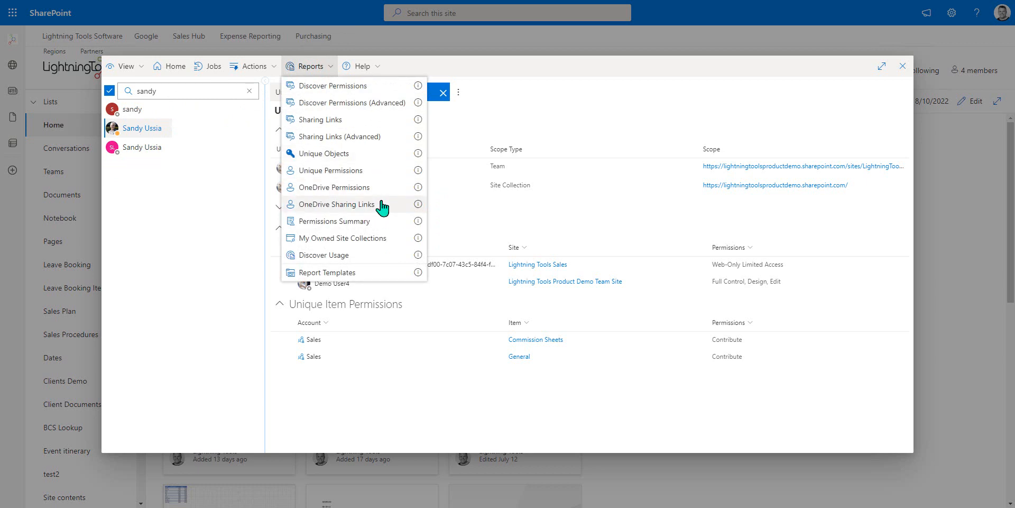
click(367, 189)
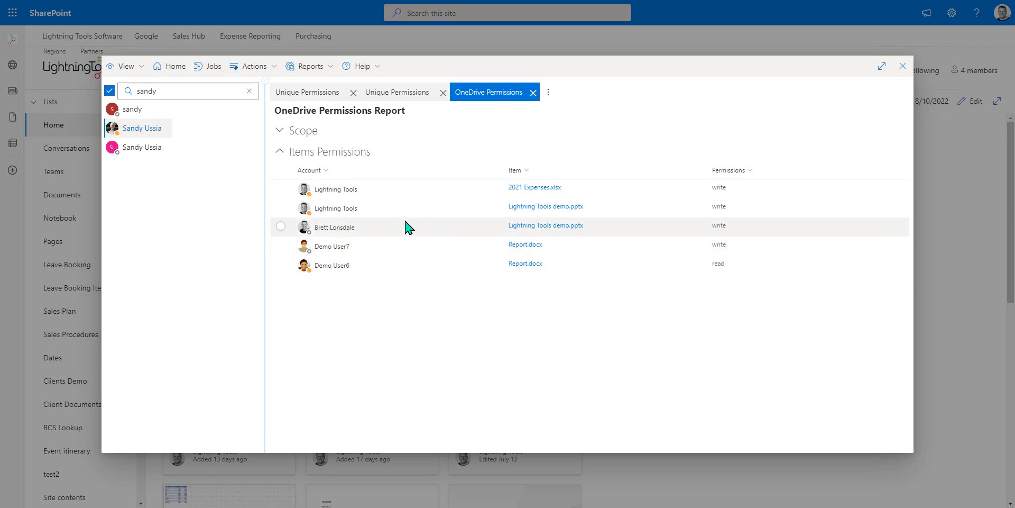
Step: Generate a OneDrive Sharing Links report for the selected account and select the Lightning Tools demo.pptx link in it
click(311, 67)
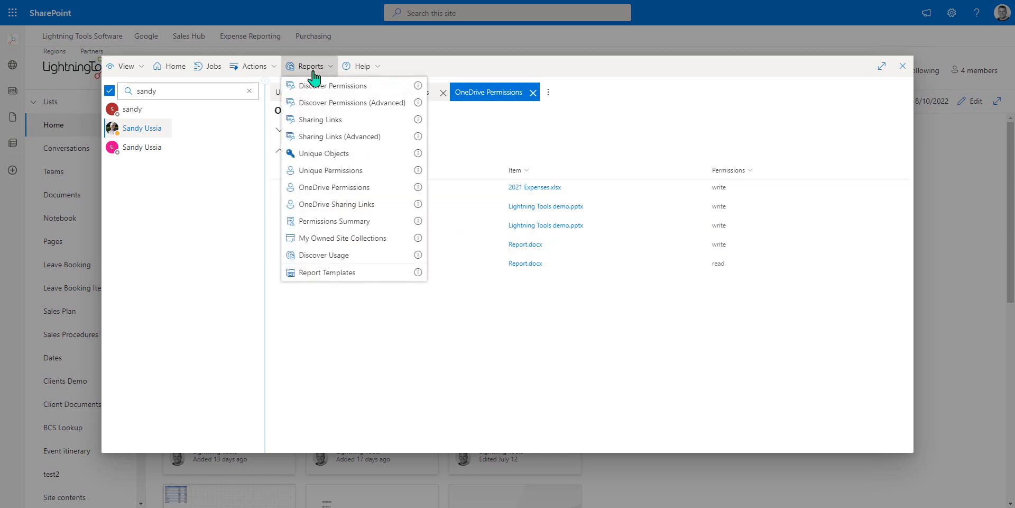
click(365, 210)
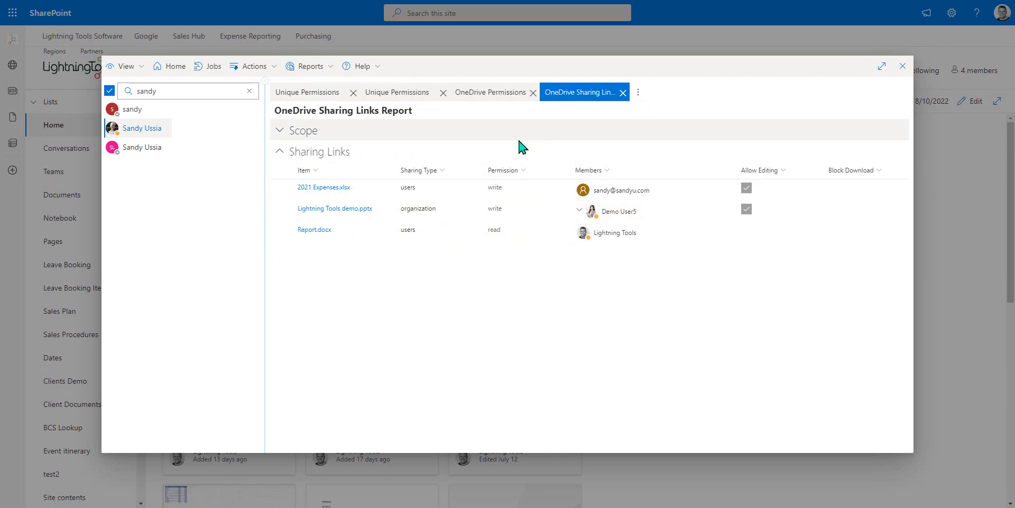
click(282, 210)
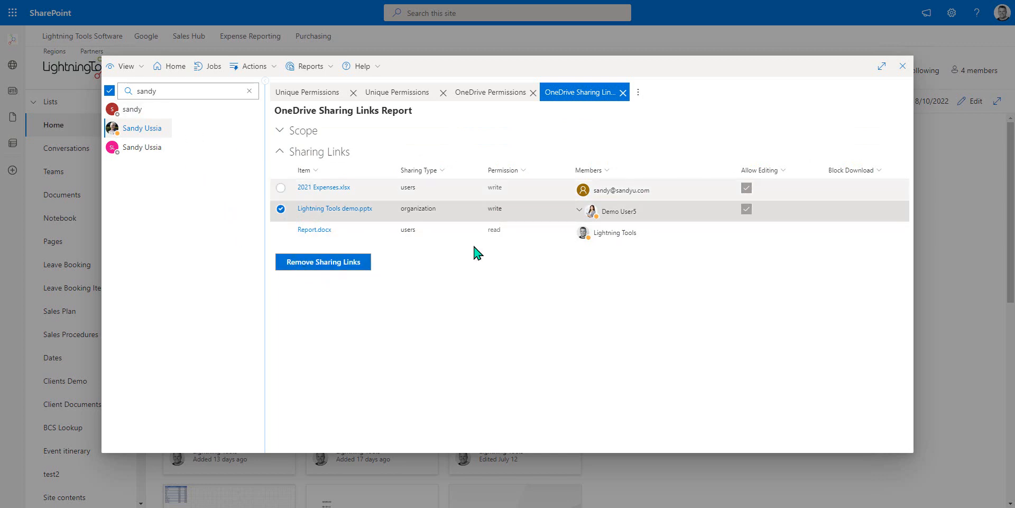
Step: Close the OneDrive Sharing Links, OneDrive Permissions and second Unique Permissions reports, keeping the first Unique Permissions report open
click(623, 93)
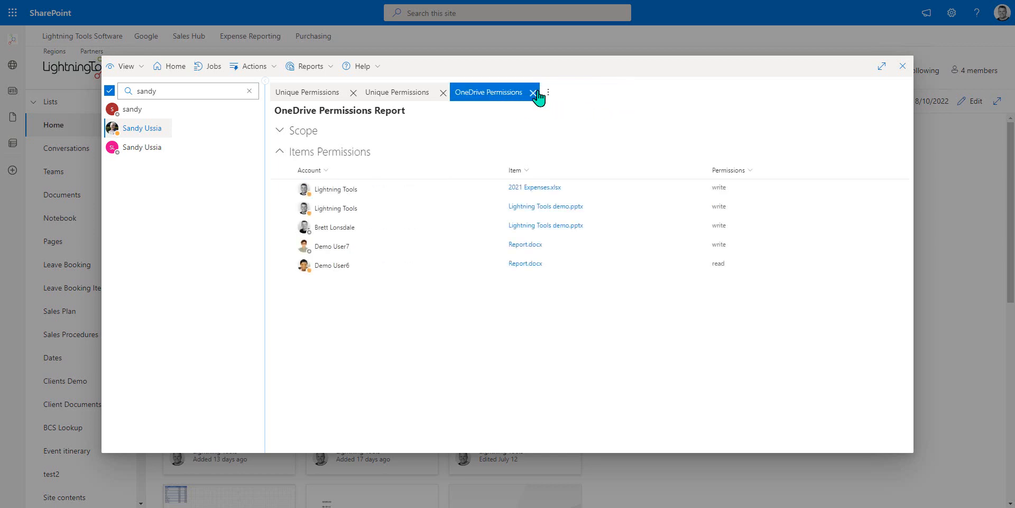
click(533, 92)
click(443, 92)
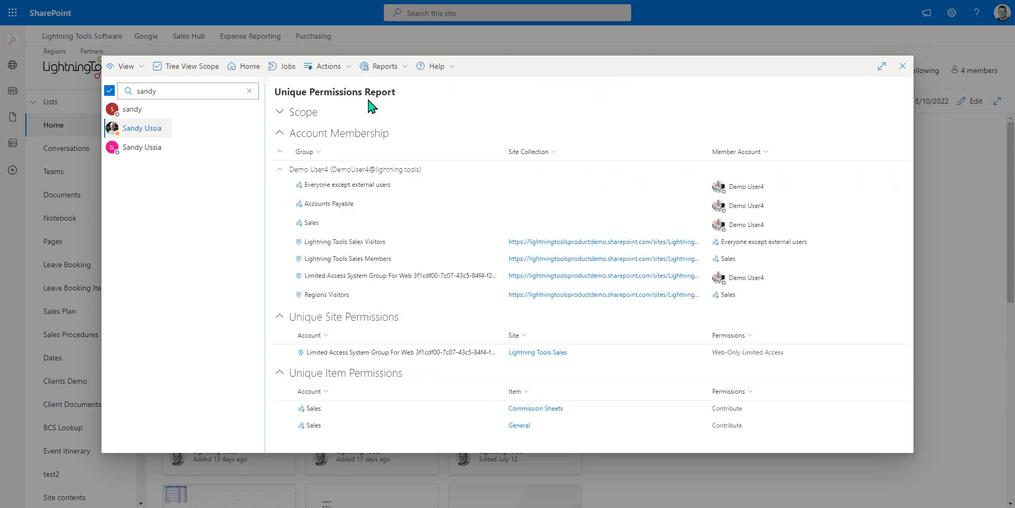
click(154, 136)
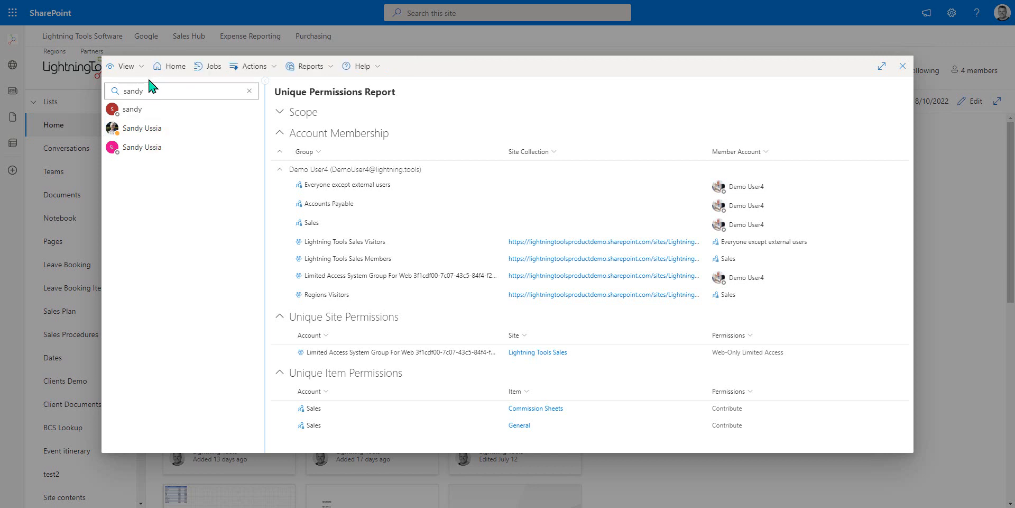
click(308, 68)
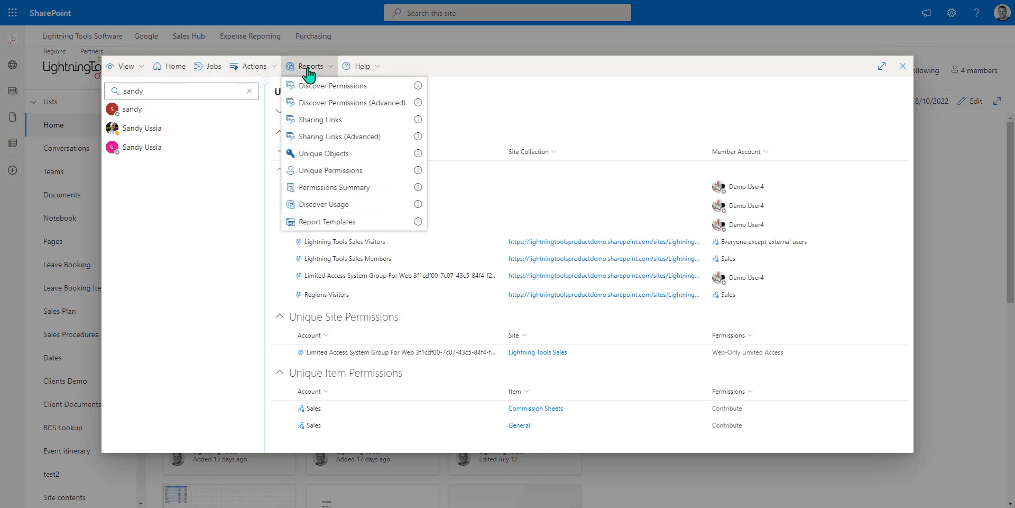
click(349, 187)
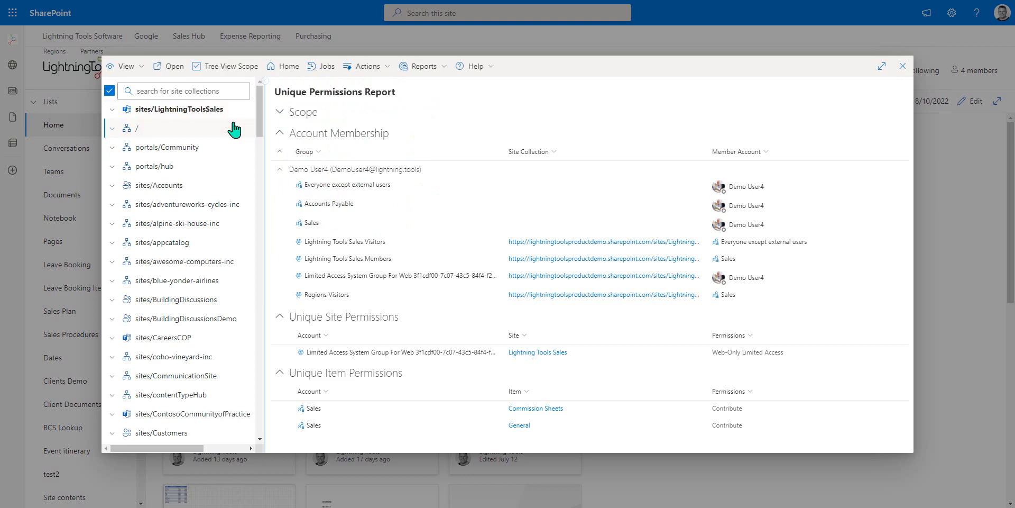
click(297, 59)
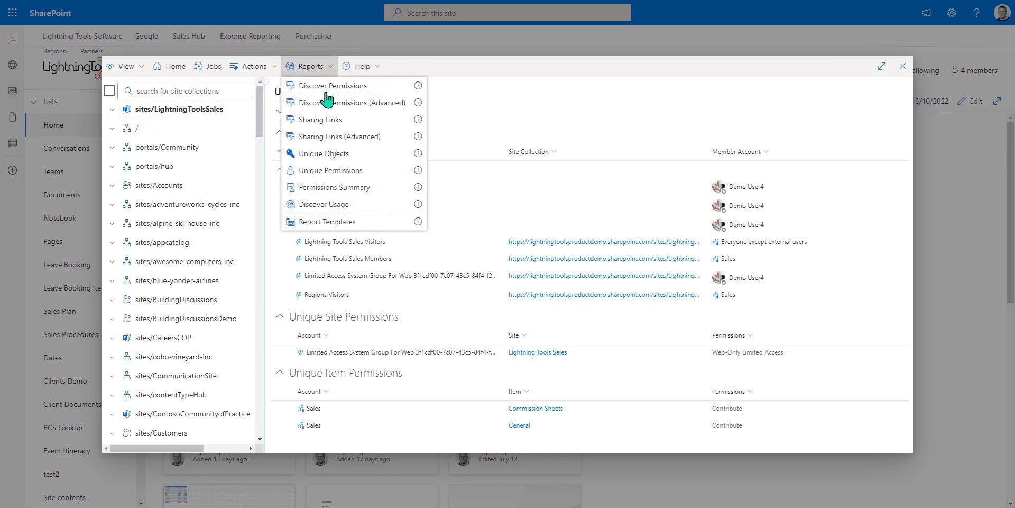
Step: Generate the My Owned Site Collections report from a freshly reopened DeliverPoint window, and close that window
click(902, 65)
click(981, 53)
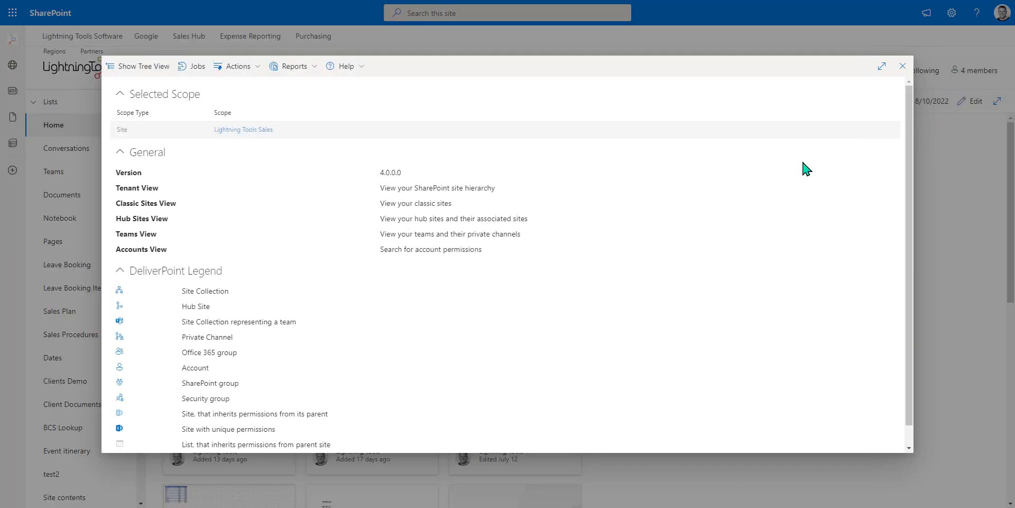
click(295, 67)
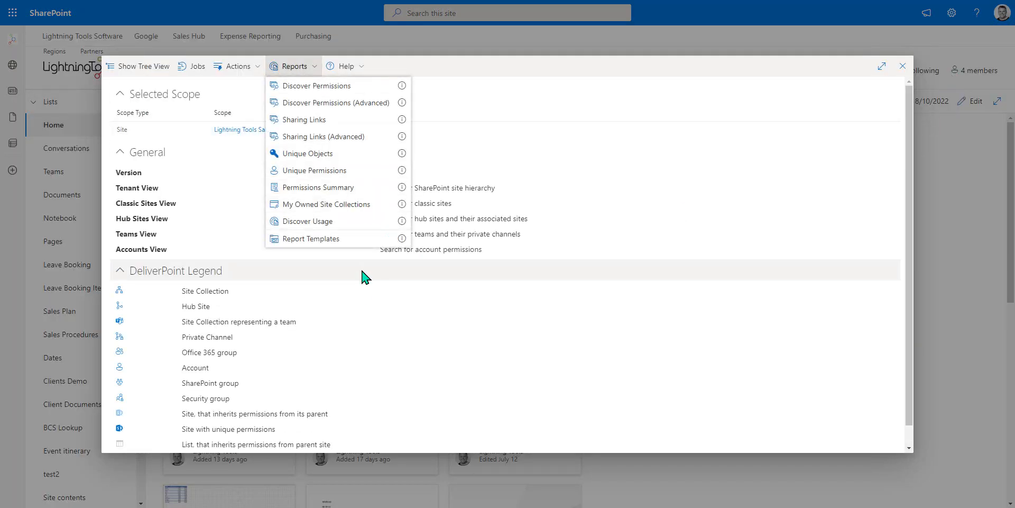
click(293, 206)
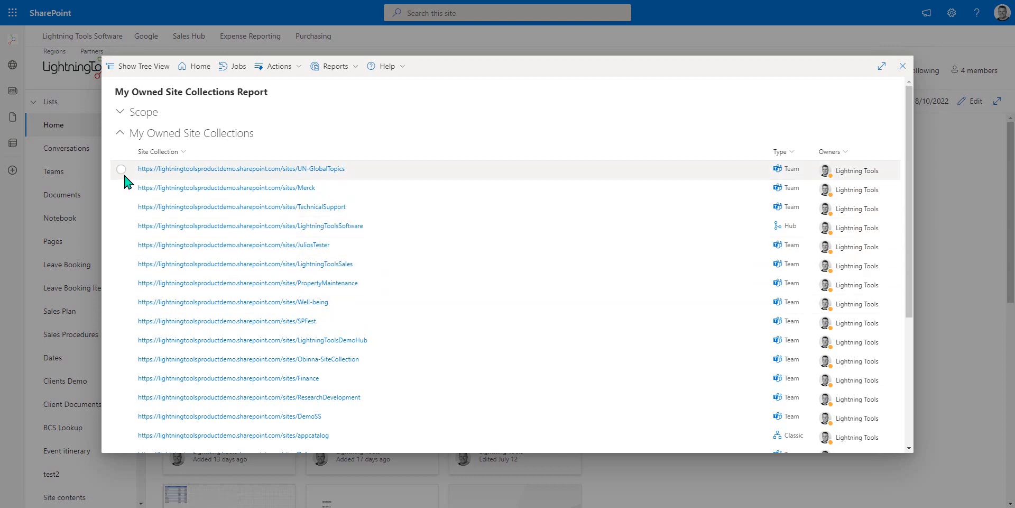
click(902, 66)
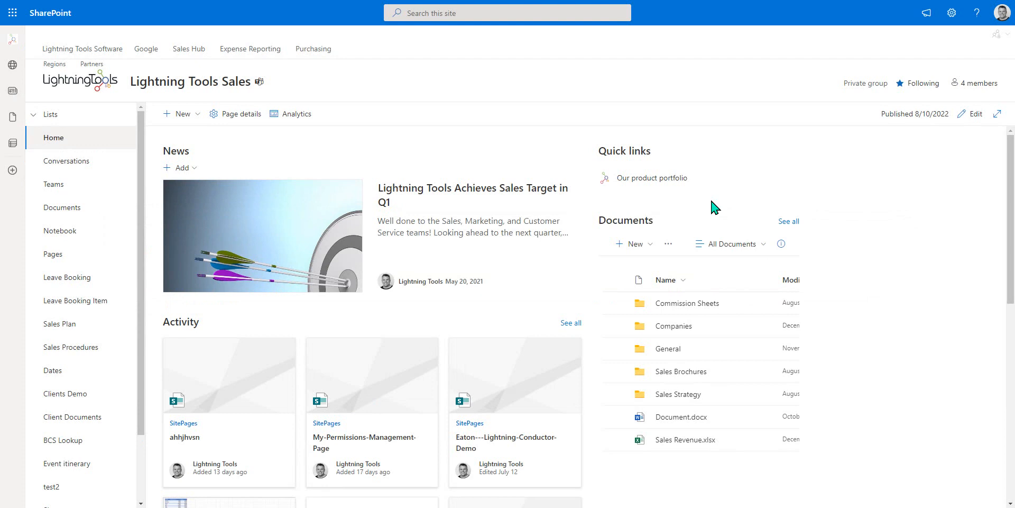